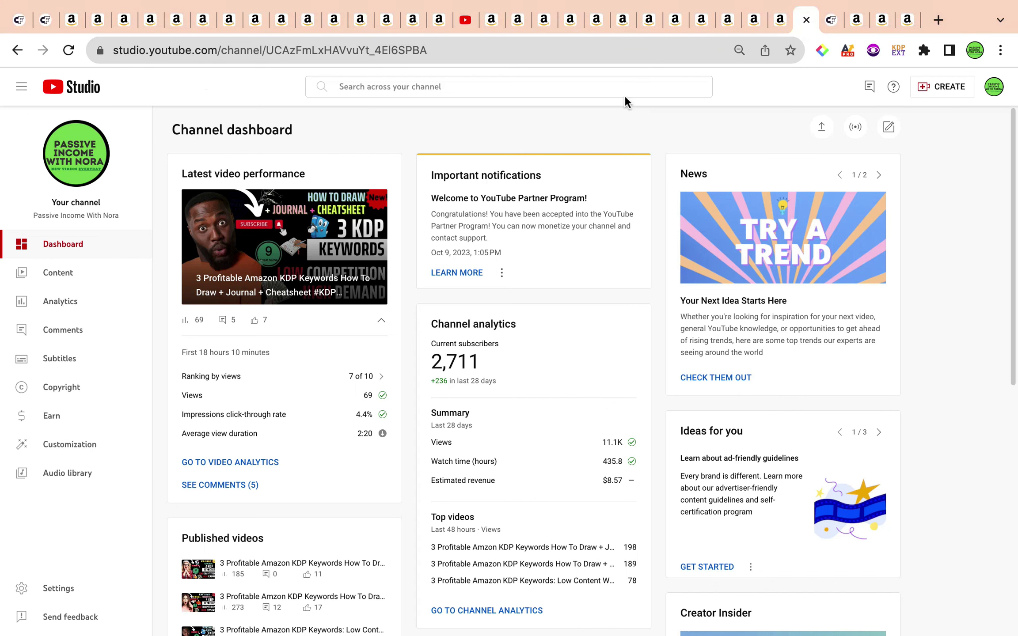
Step: Switch to the Amazon results for "bible trivia game book for adults" and examine the sales data of the first listings
left_click(650, 23)
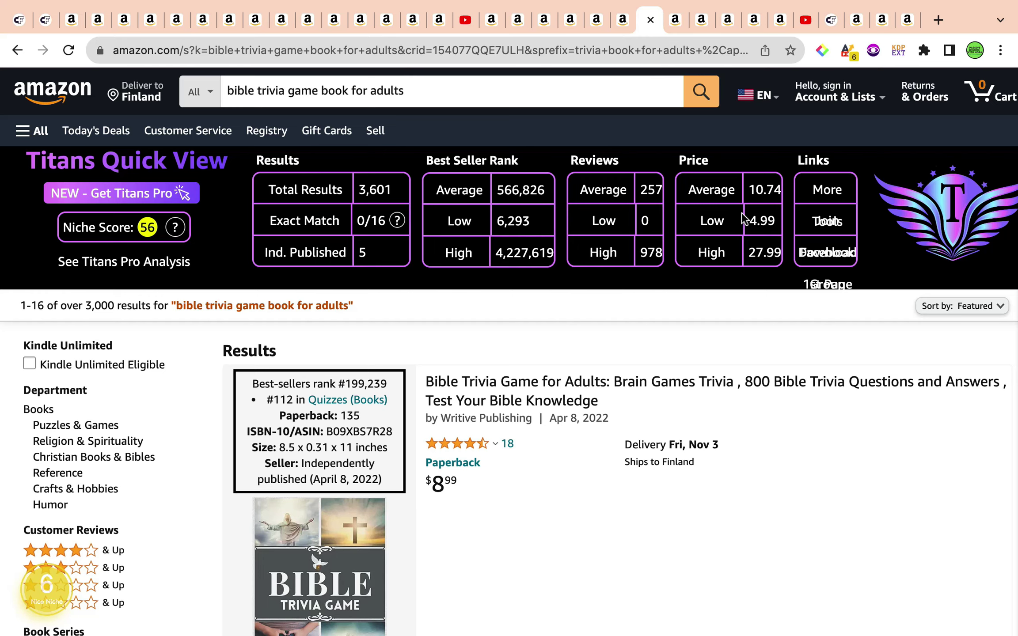
mouse_move(727, 12)
scroll(505, 447, "down", 15)
scroll(504, 450, "down", 10)
scroll(504, 451, "up", 8)
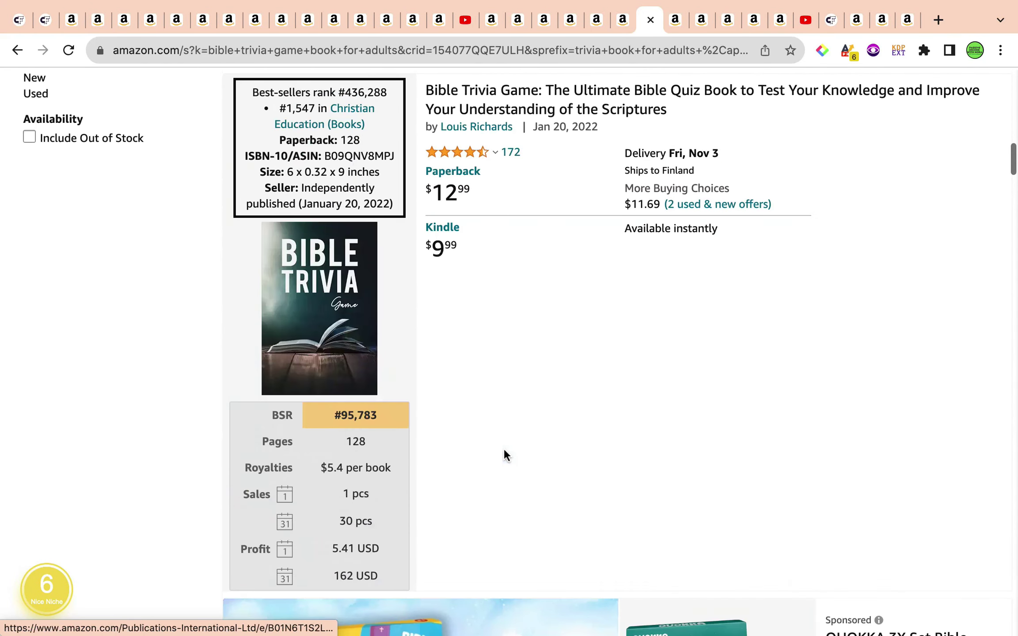
scroll(506, 455, "up", 2)
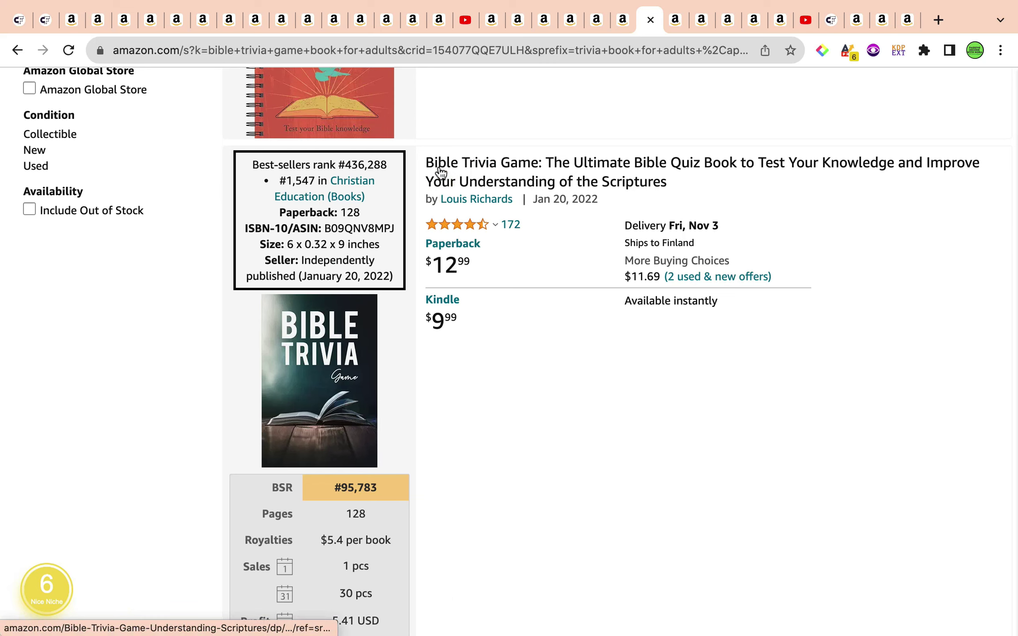
scroll(540, 327, "down", 1)
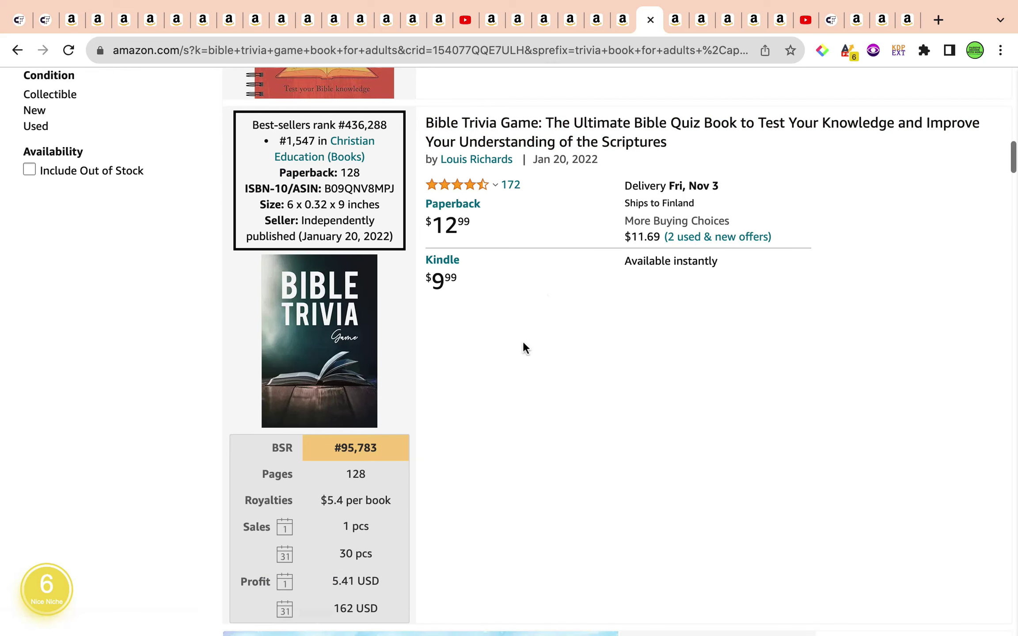
scroll(440, 468, "down", 15)
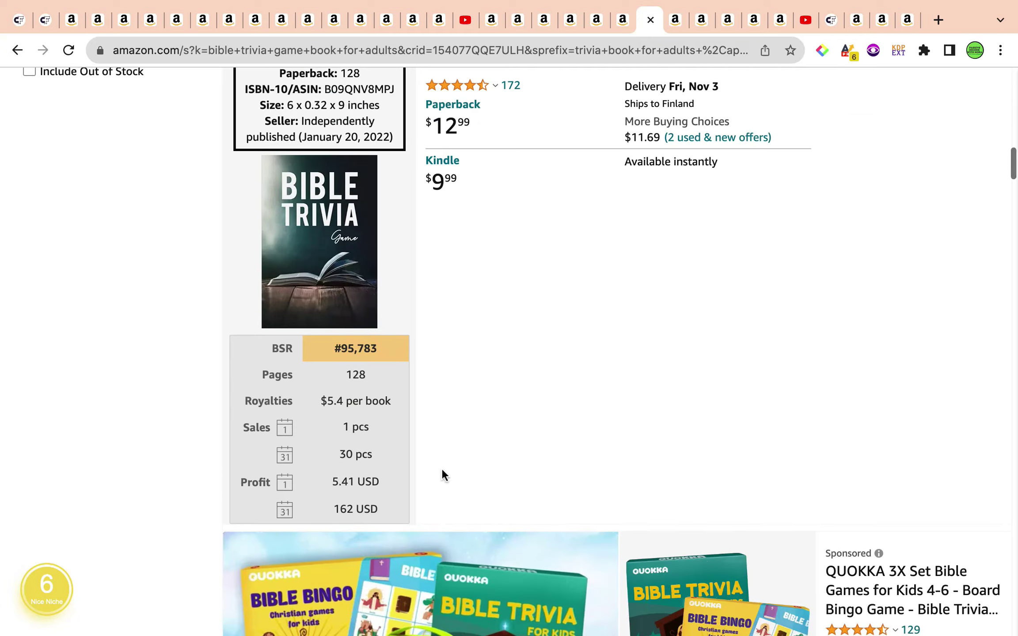
scroll(441, 467, "down", 7)
scroll(441, 467, "up", 7)
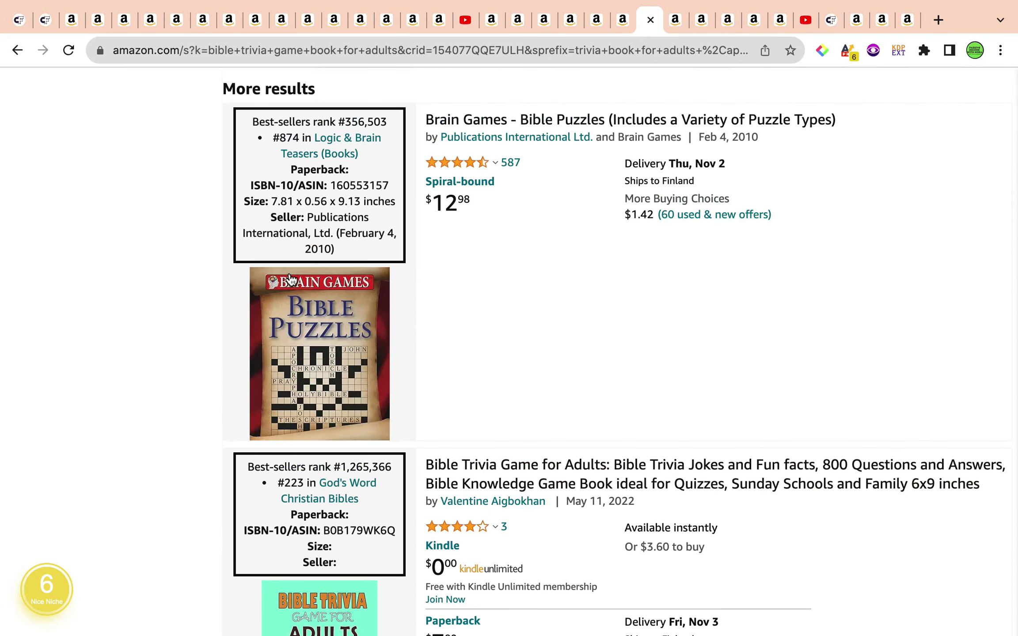
Step: Review the remaining bible trivia listings' best-seller ranks and profits, and return to the niche summary
scroll(430, 354, "down", 20)
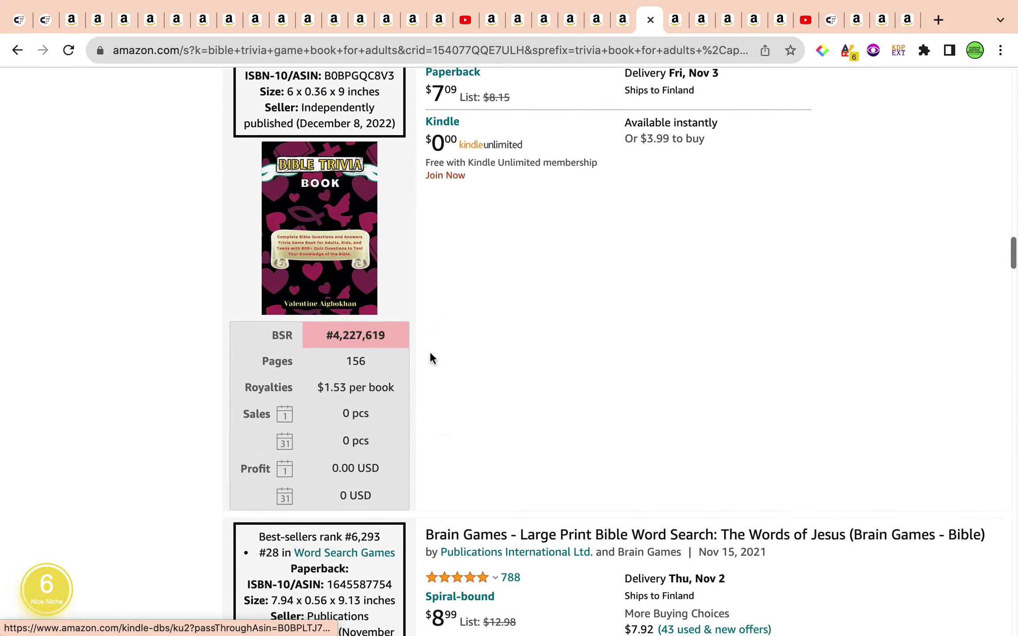
scroll(431, 358, "down", 8)
scroll(431, 357, "down", 20)
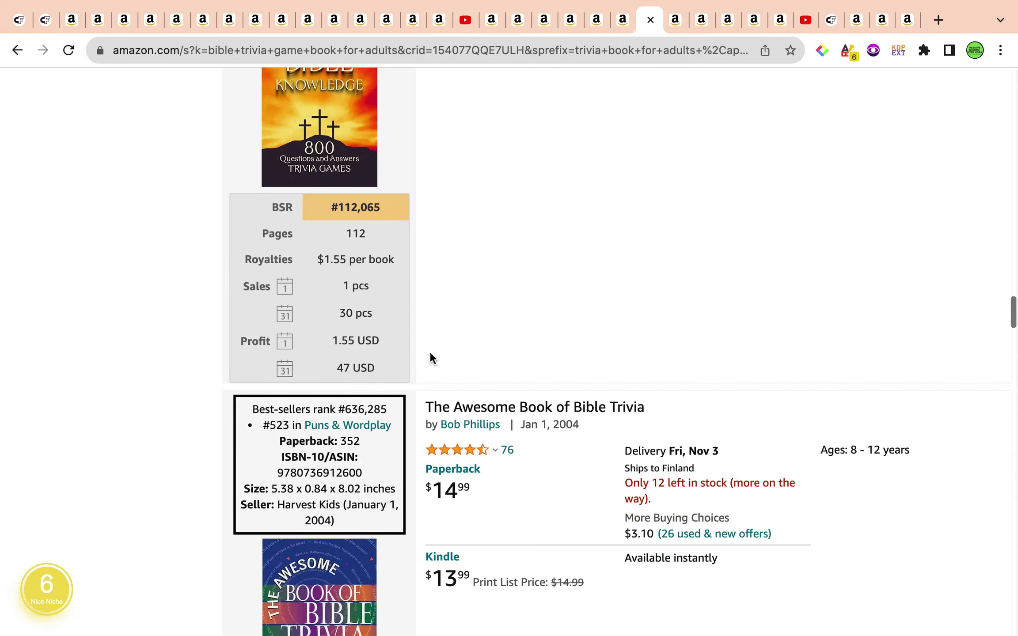
scroll(431, 357, "down", 20)
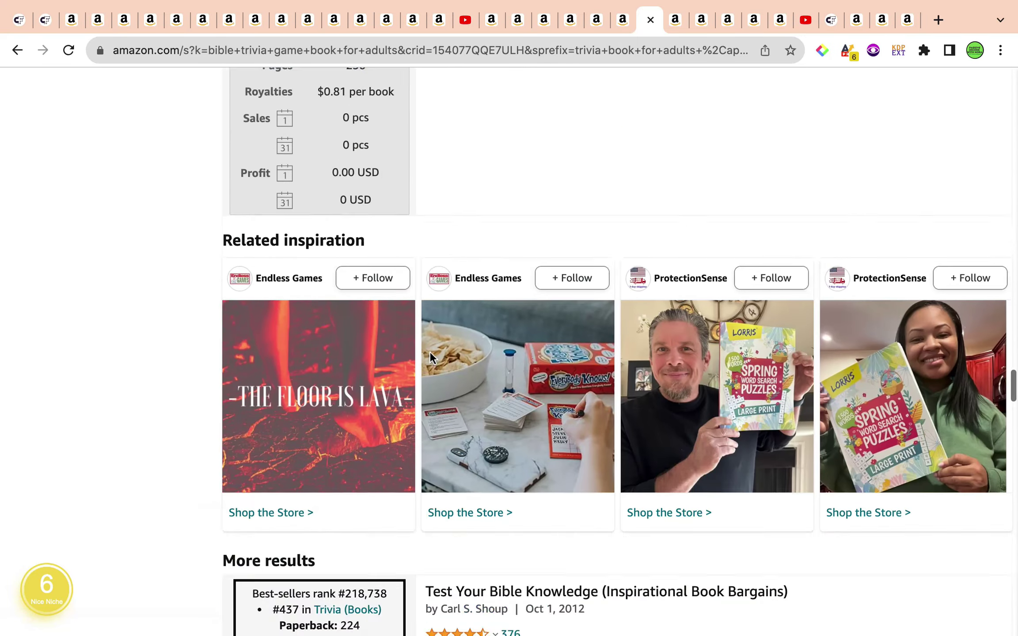
scroll(432, 358, "down", 20)
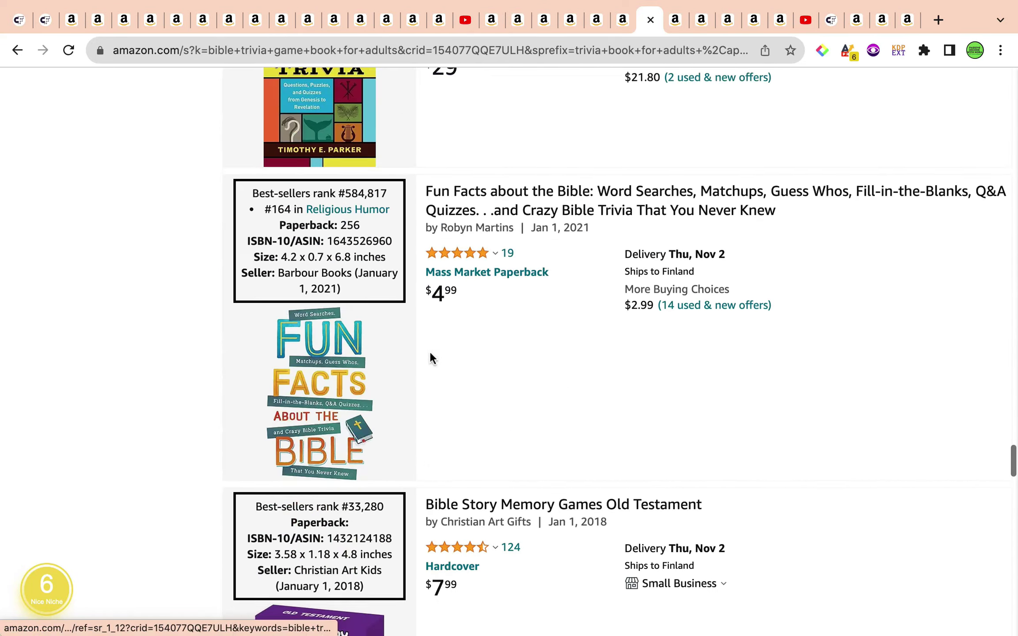
scroll(432, 357, "up", 20)
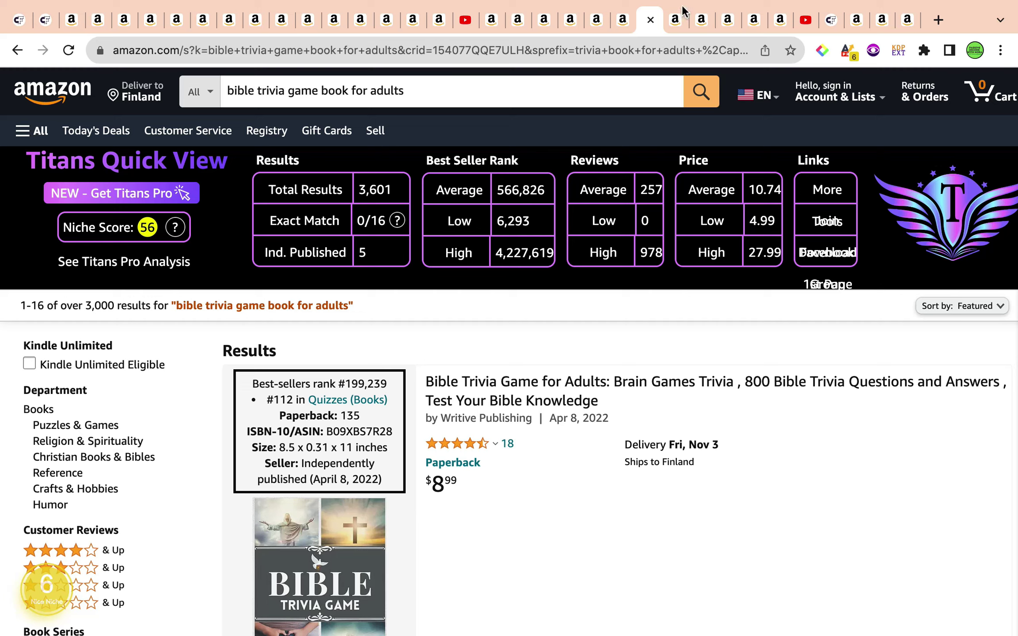
Step: Open the Amazon results for "trivia book for seniors with dementia" and read the explanation of its niche score
left_click(675, 20)
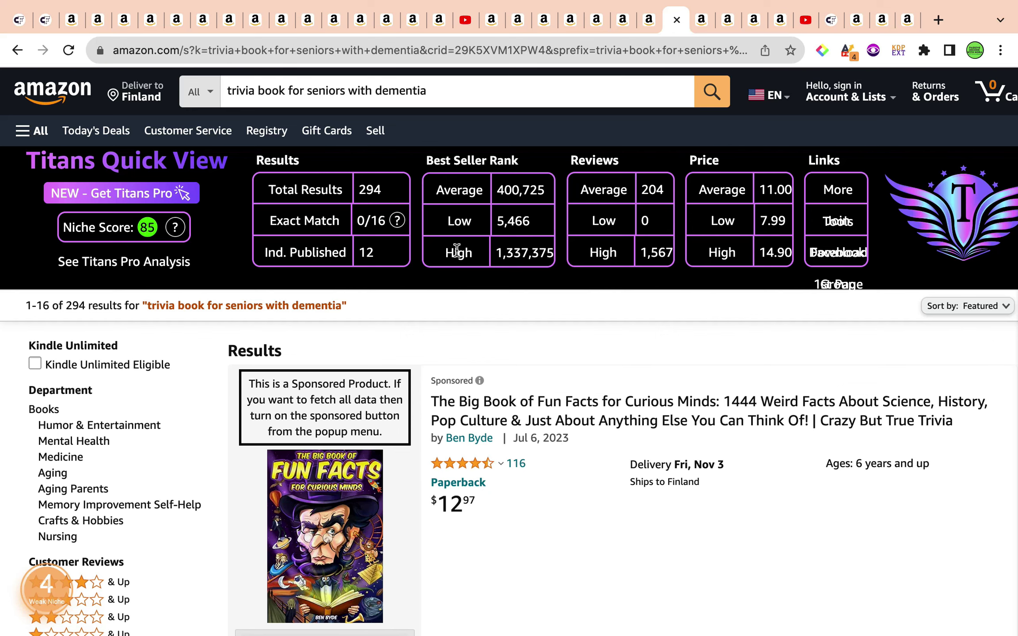
left_click(175, 228)
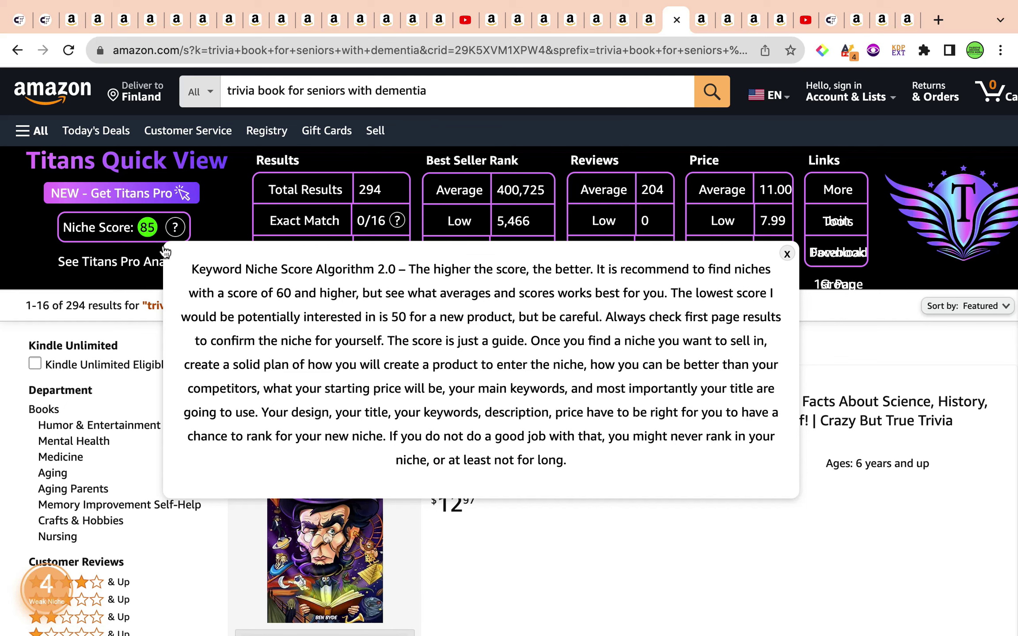
left_click(221, 211)
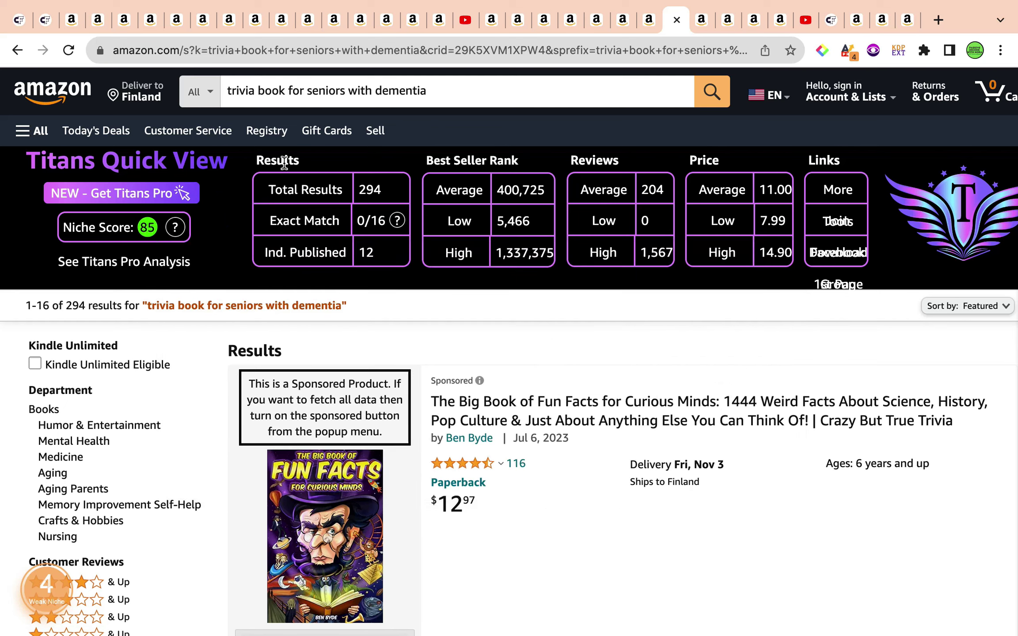
left_click(379, 200)
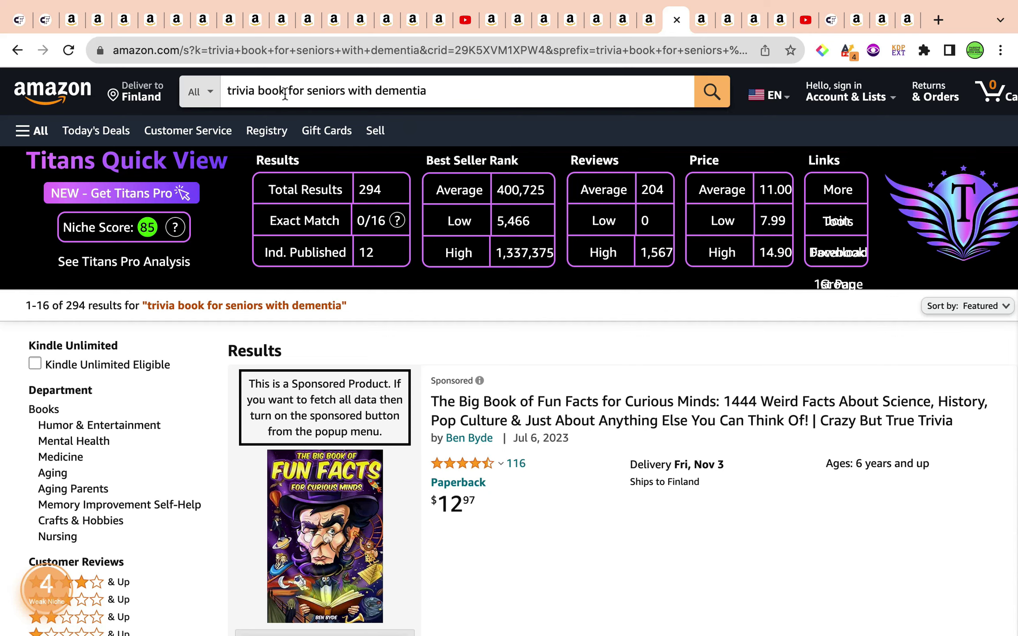
Step: Highlight the words "trivia book" and "dementia" in the search keyword, and dismiss the search suggestions
left_click_drag(285, 94, 227, 91)
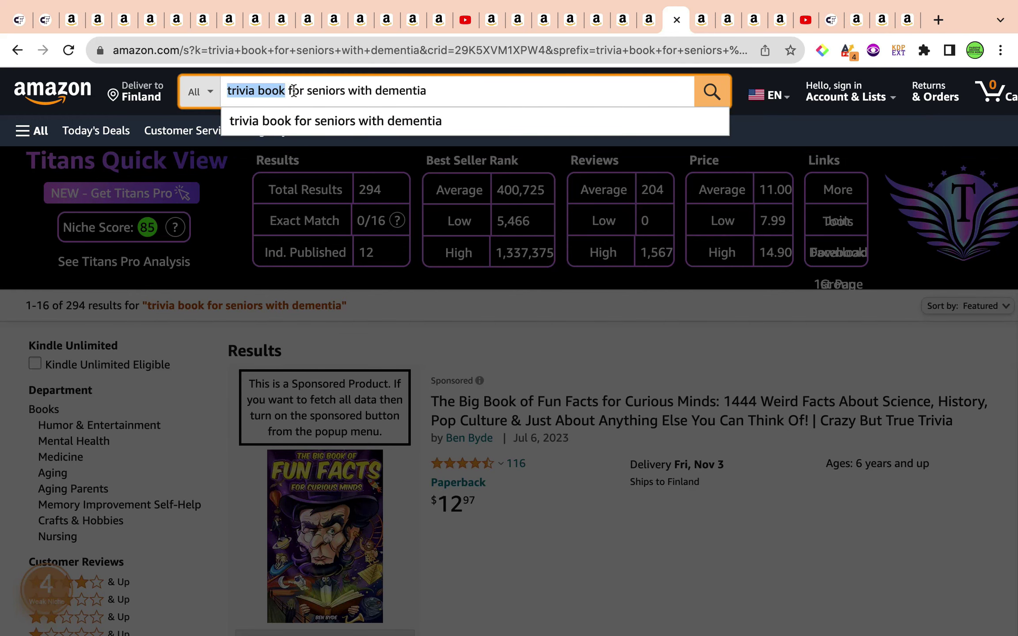
left_click(333, 91)
left_click(341, 91)
left_click(348, 93)
left_click_drag(373, 92, 438, 95)
left_click(438, 95)
left_click(375, 152)
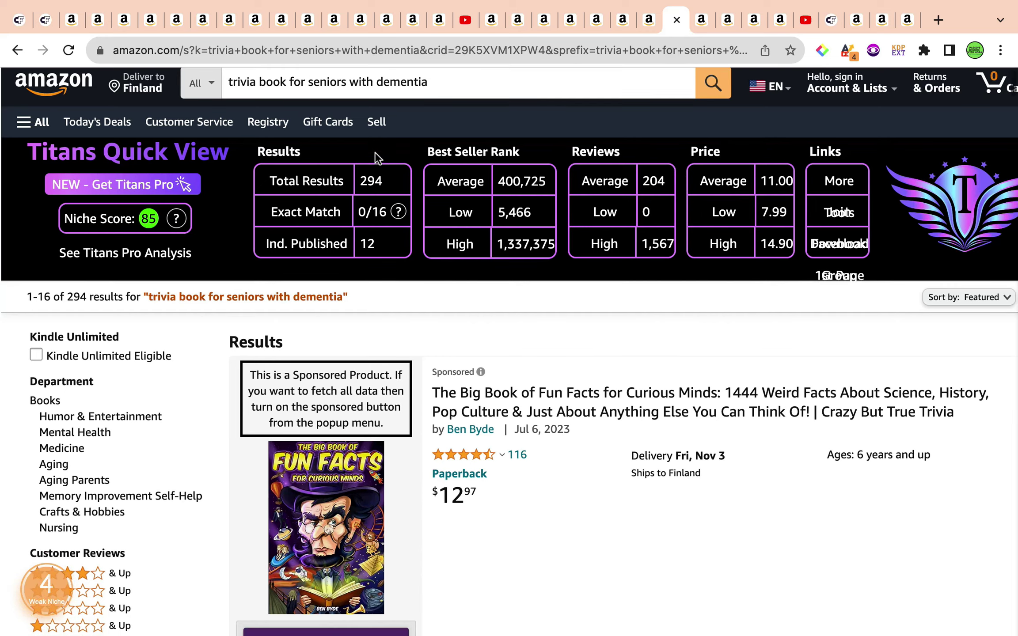
Step: Review the listings for the seniors with dementia keyword and read the explanation of the exact match figure
scroll(375, 152, "down", 15)
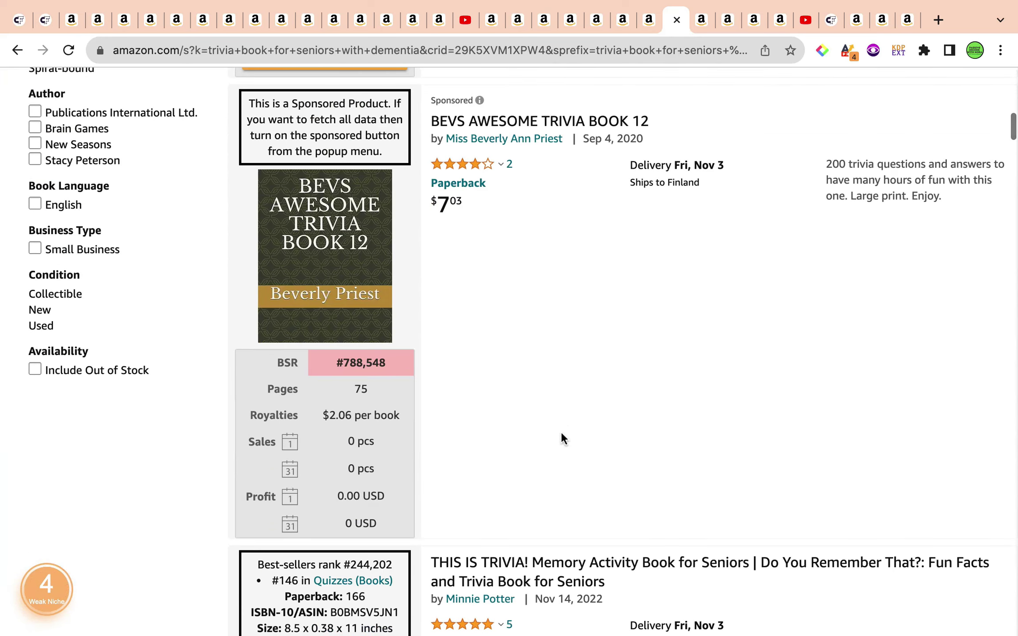
scroll(561, 433, "down", 8)
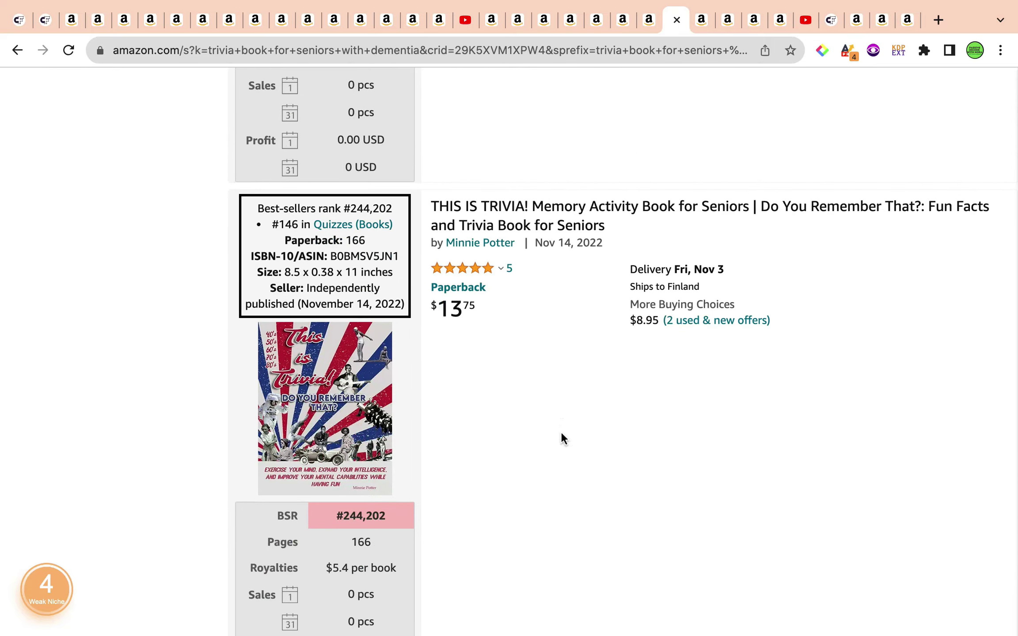
scroll(561, 438, "down", 16)
scroll(561, 439, "up", 20)
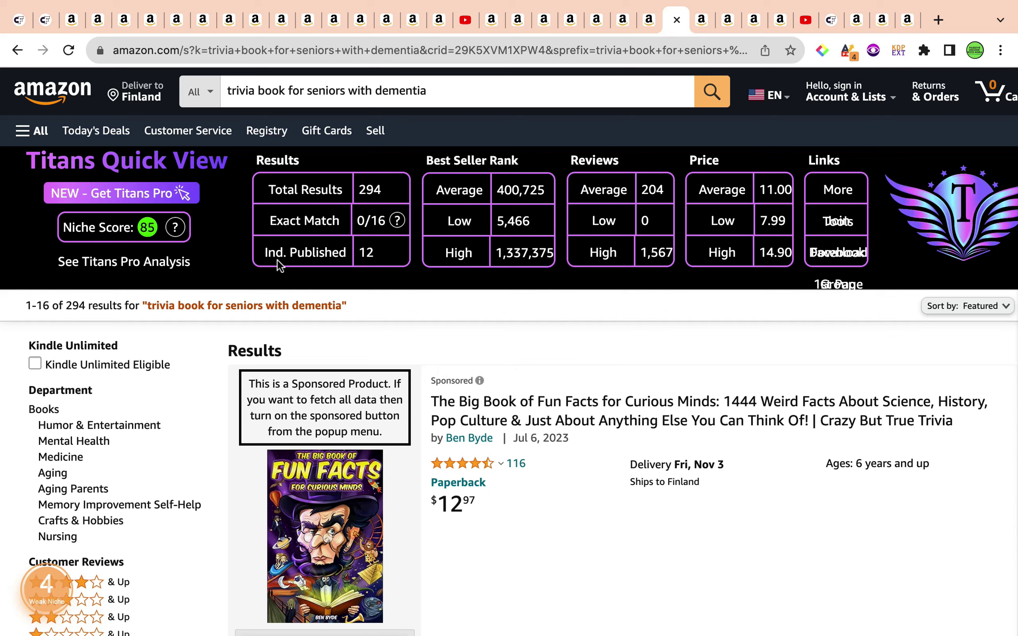
left_click(397, 220)
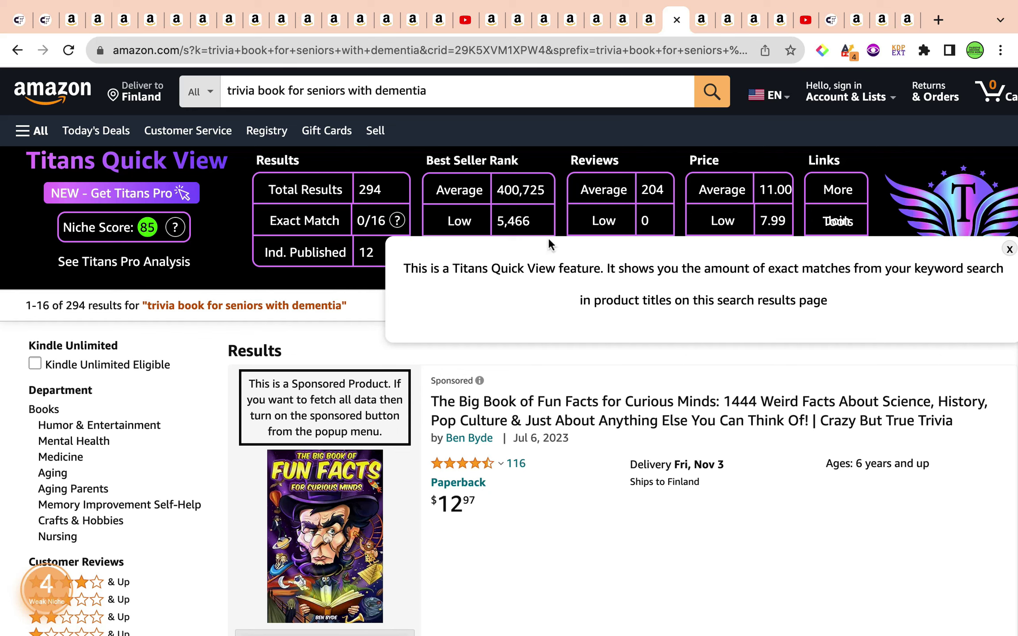
left_click(570, 171)
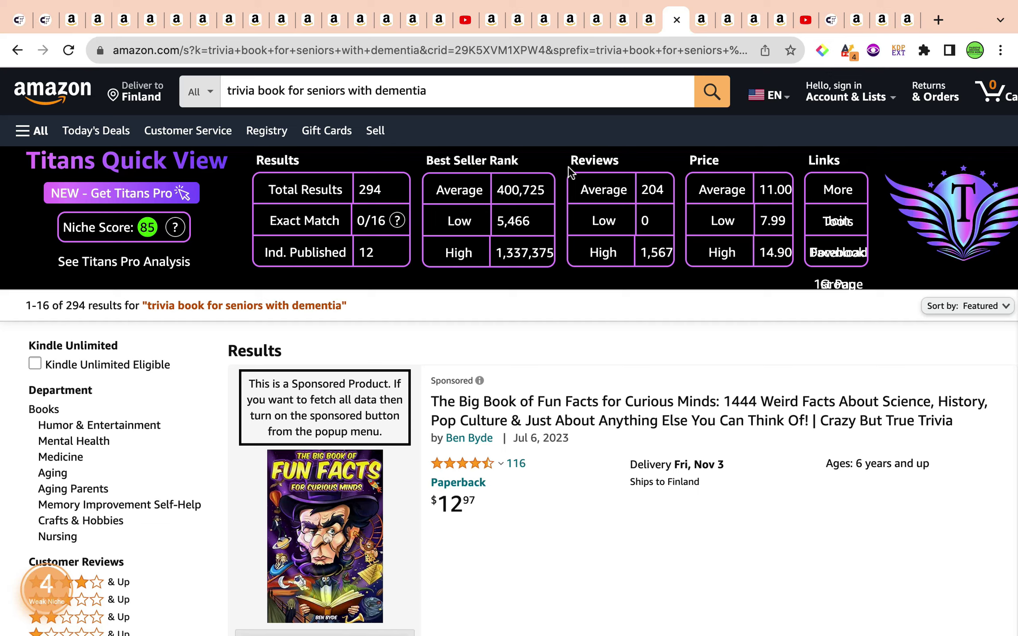
Step: Open the Amazon results for "trivia questions and answers book for seniors" and examine the first listings' ranks and royalties
left_click(697, 23)
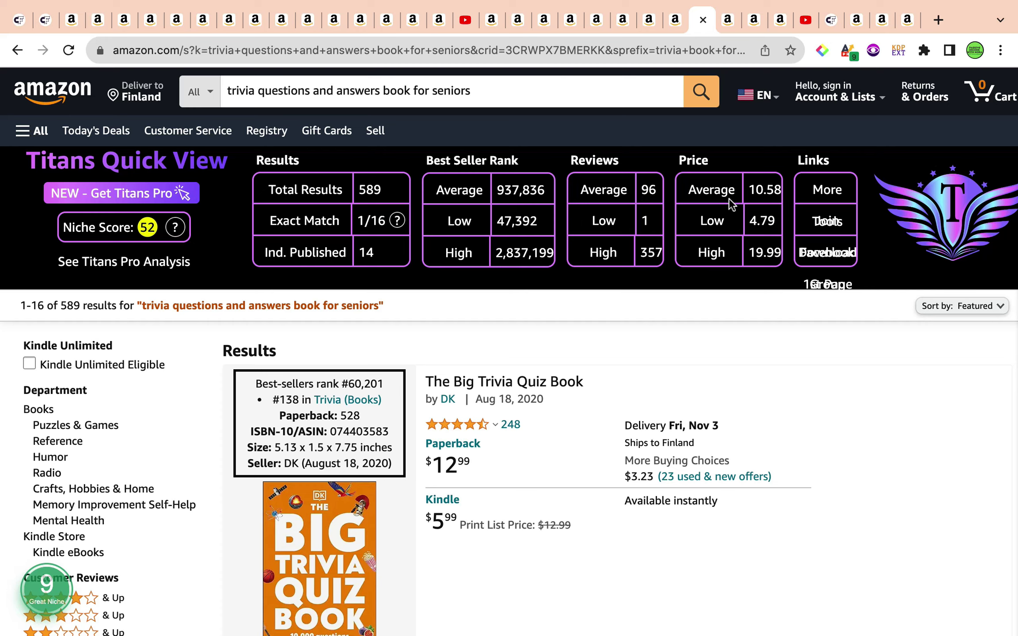
scroll(840, 285, "down", 4)
scroll(839, 285, "down", 12)
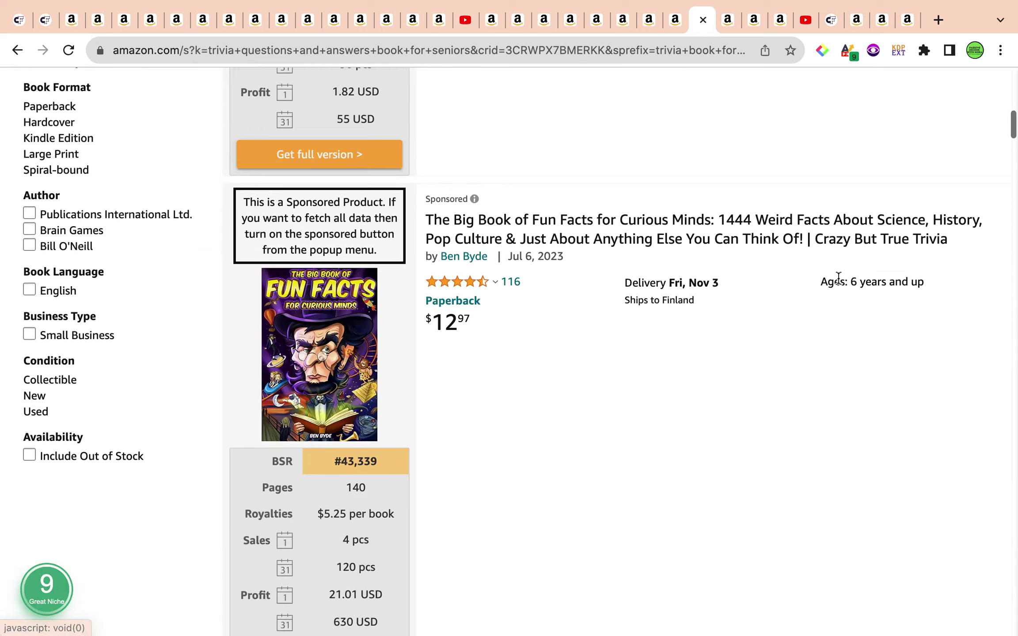
scroll(840, 284, "up", 10)
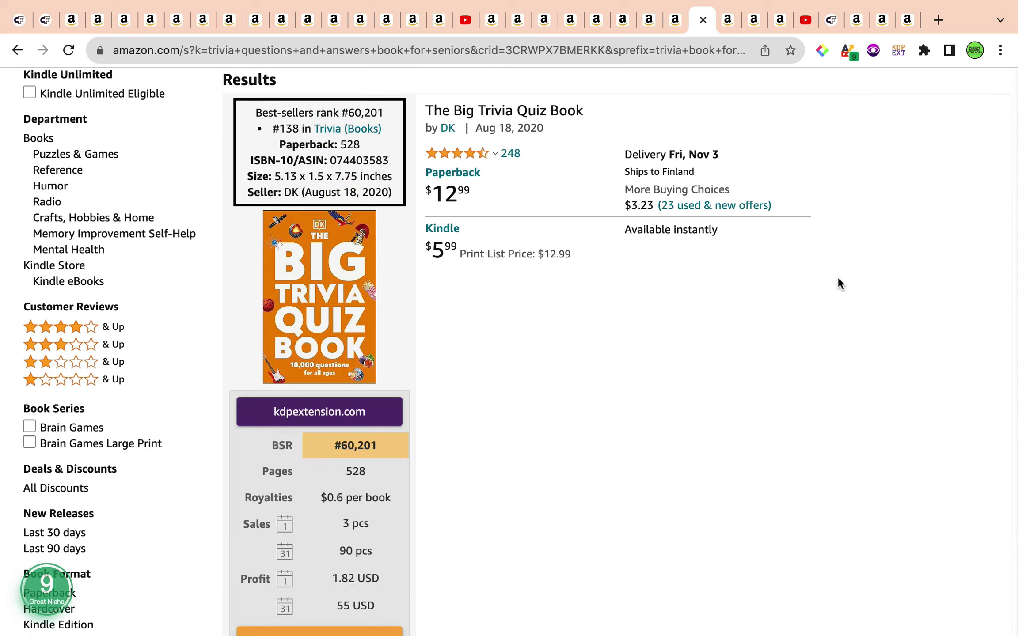
scroll(839, 284, "up", 2)
scroll(839, 284, "down", 1)
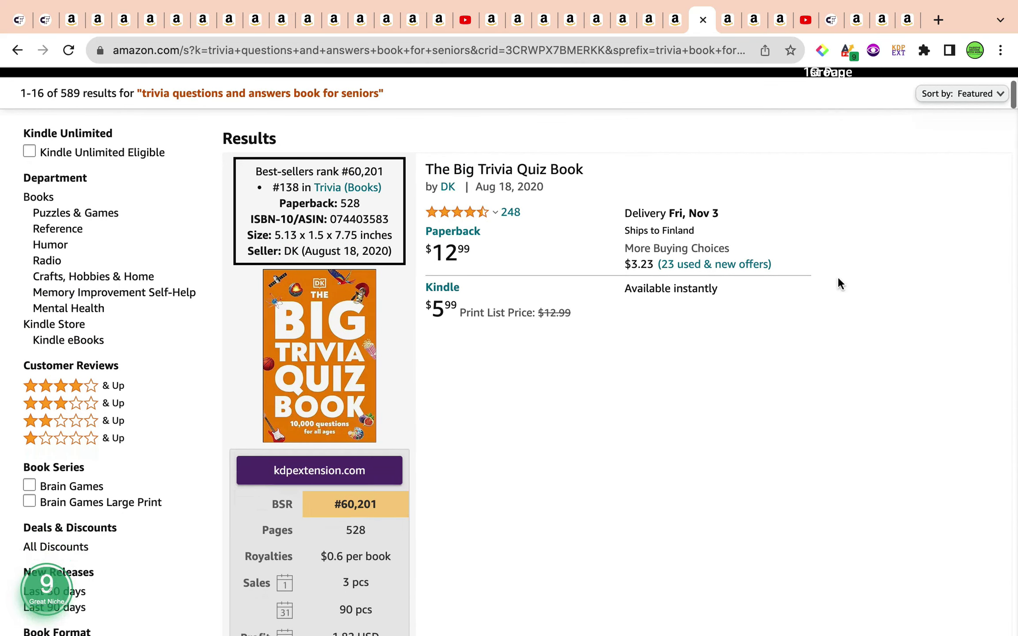
scroll(838, 279, "down", 1)
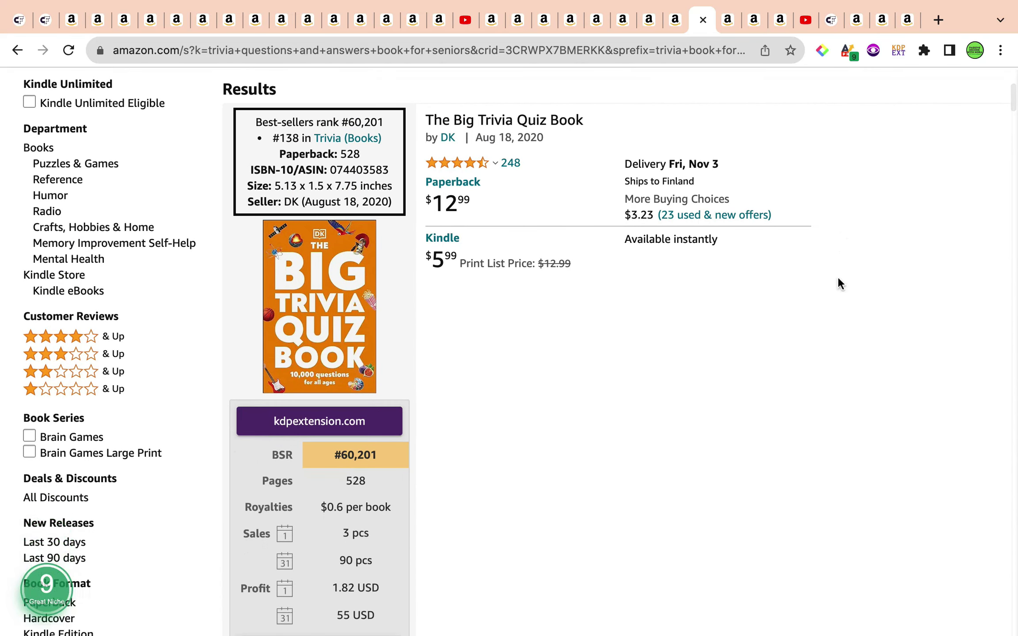
scroll(840, 285, "down", 1)
scroll(839, 283, "down", 10)
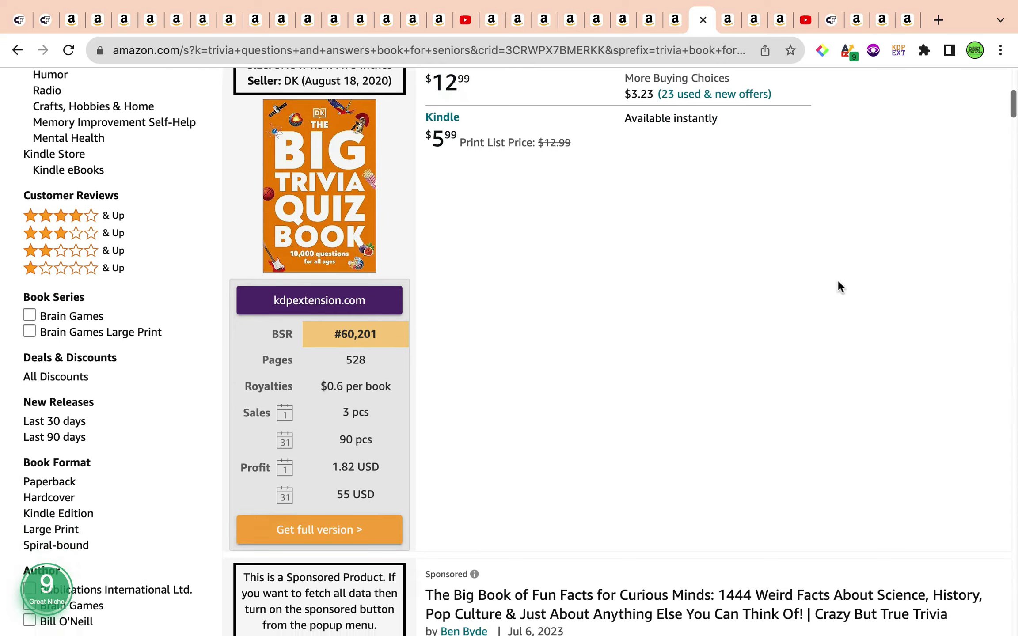
scroll(837, 283, "down", 2)
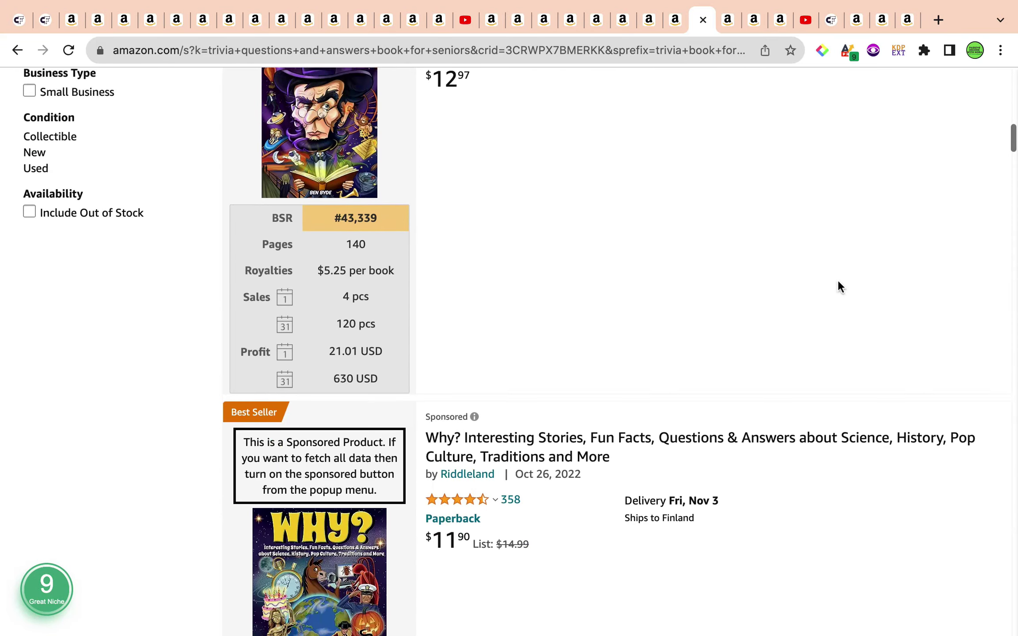
Step: Examine the rank, sales and profit data of The Big Trivia Quiz Book and return to the niche summary
scroll(520, 424, "up", 2)
scroll(526, 359, "up", 2)
scroll(525, 360, "up", 11)
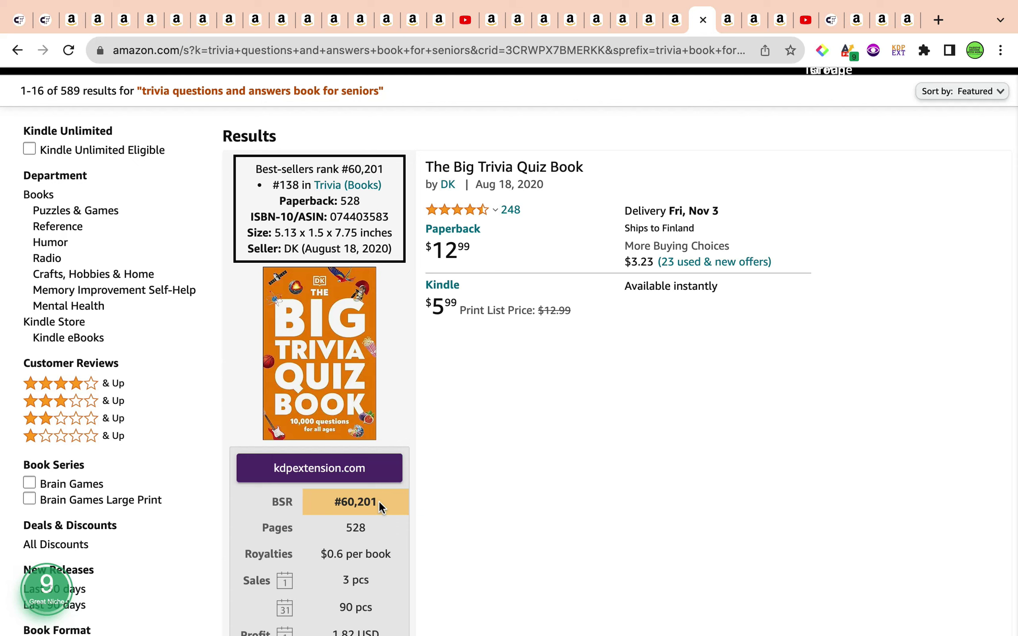
scroll(398, 507, "down", 2)
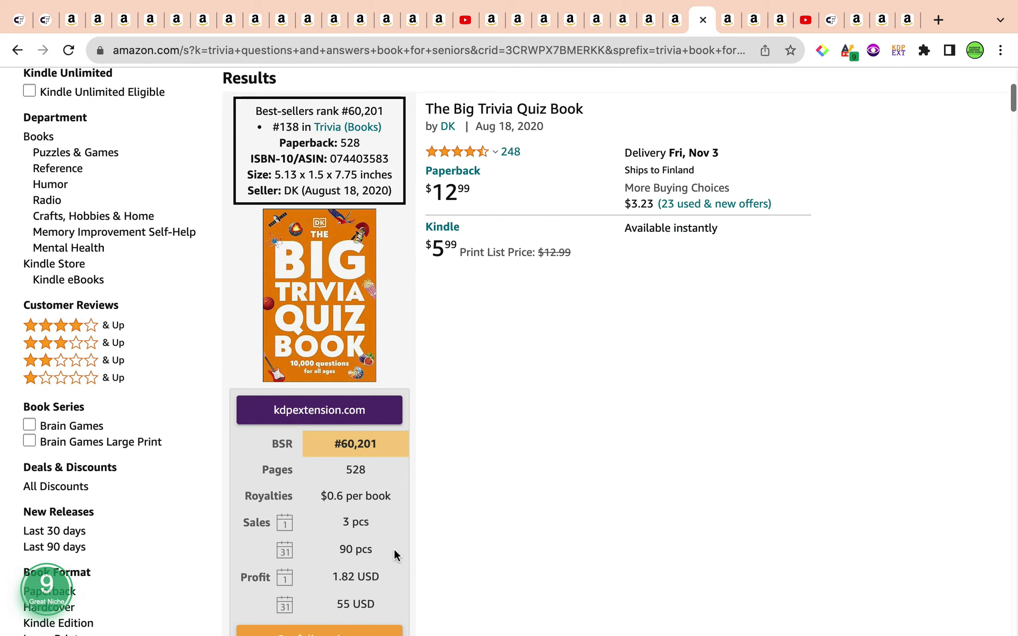
scroll(435, 553, "down", 1)
scroll(435, 554, "up", 3)
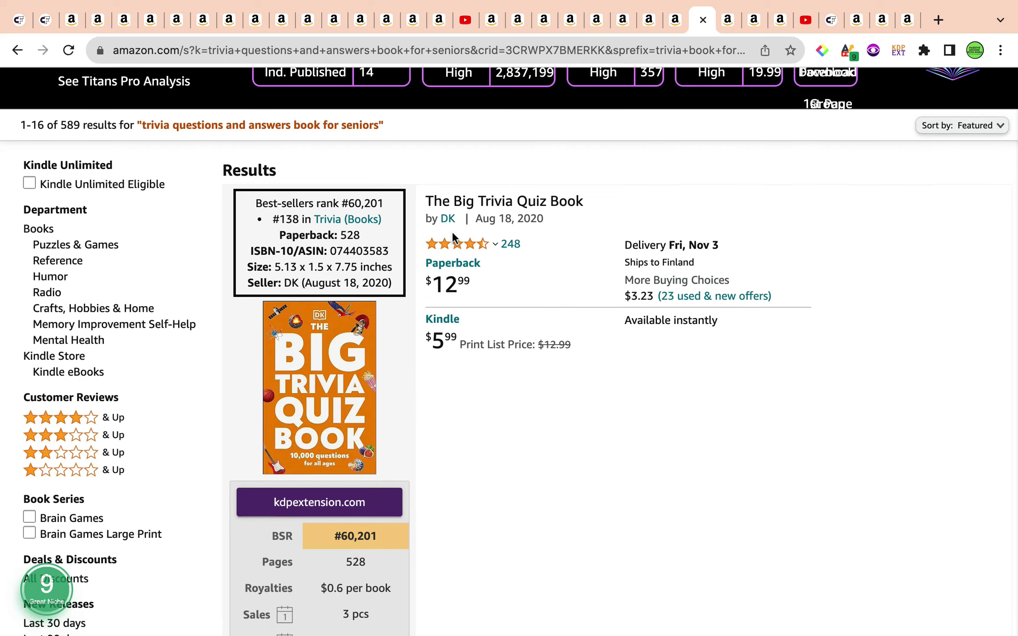
scroll(451, 234, "up", 3)
scroll(321, 75, "up", 2)
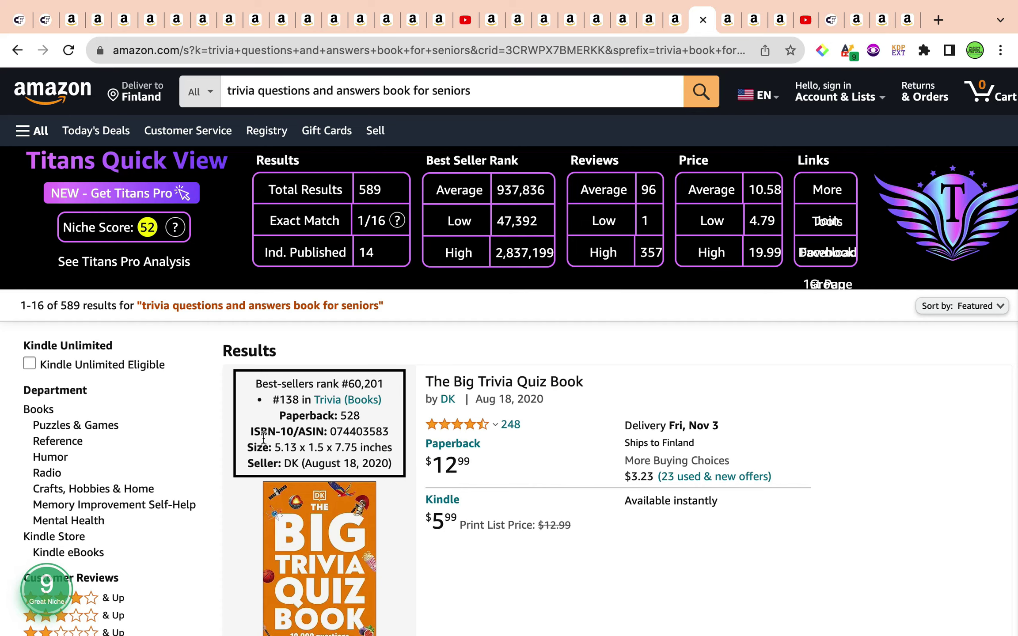
Step: Examine the ranks, royalties and sales data of the remaining listings for "trivia questions and answers book for seniors" and return to the niche summary
scroll(417, 514, "down", 12)
scroll(417, 513, "down", 10)
scroll(417, 514, "up", 2)
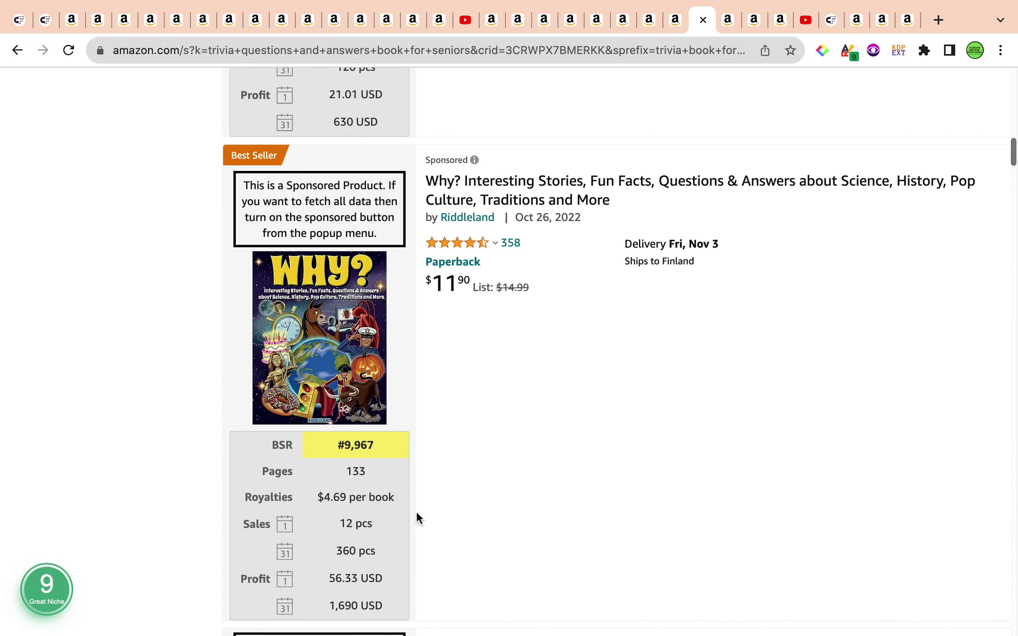
scroll(409, 497, "down", 18)
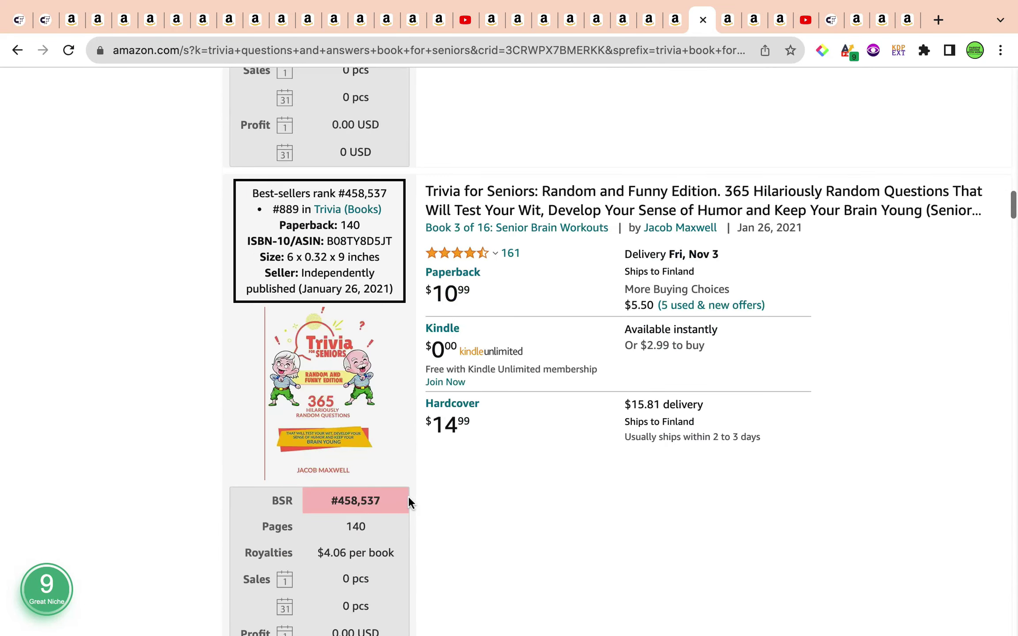
scroll(408, 496, "down", 20)
scroll(410, 503, "down", 20)
scroll(410, 504, "down", 20)
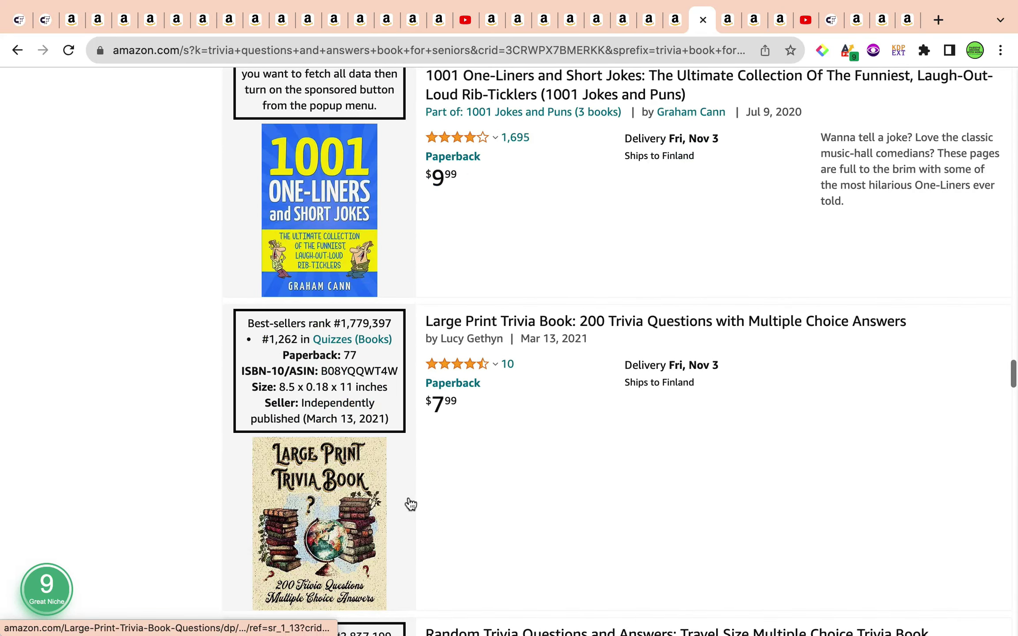
scroll(410, 503, "down", 20)
scroll(410, 504, "up", 20)
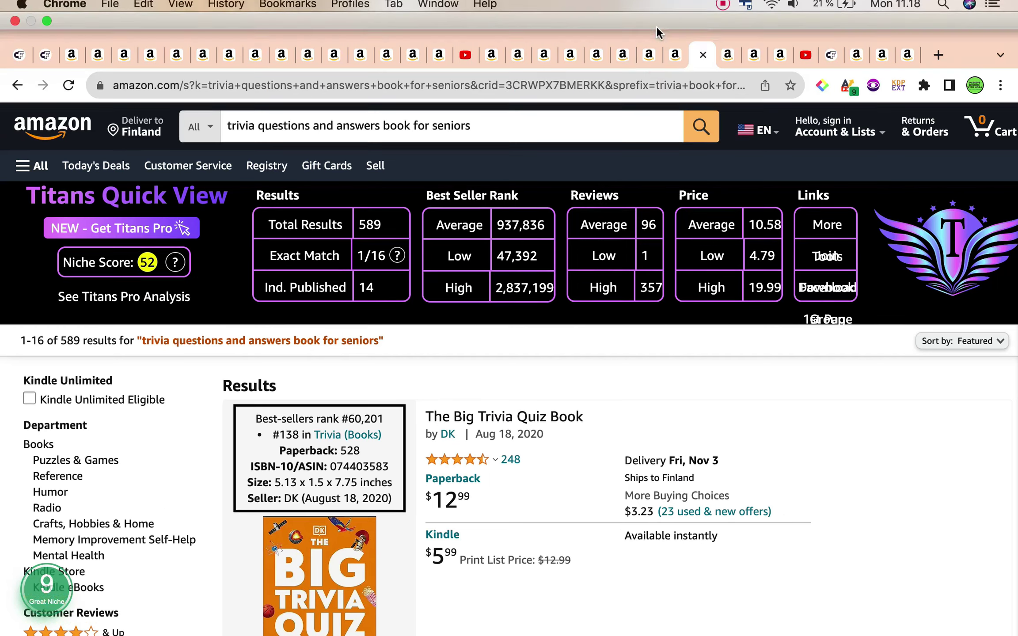
Step: Return to the "bible trivia game book for adults" results, read the explanation of the niche score and close it
left_click(648, 23)
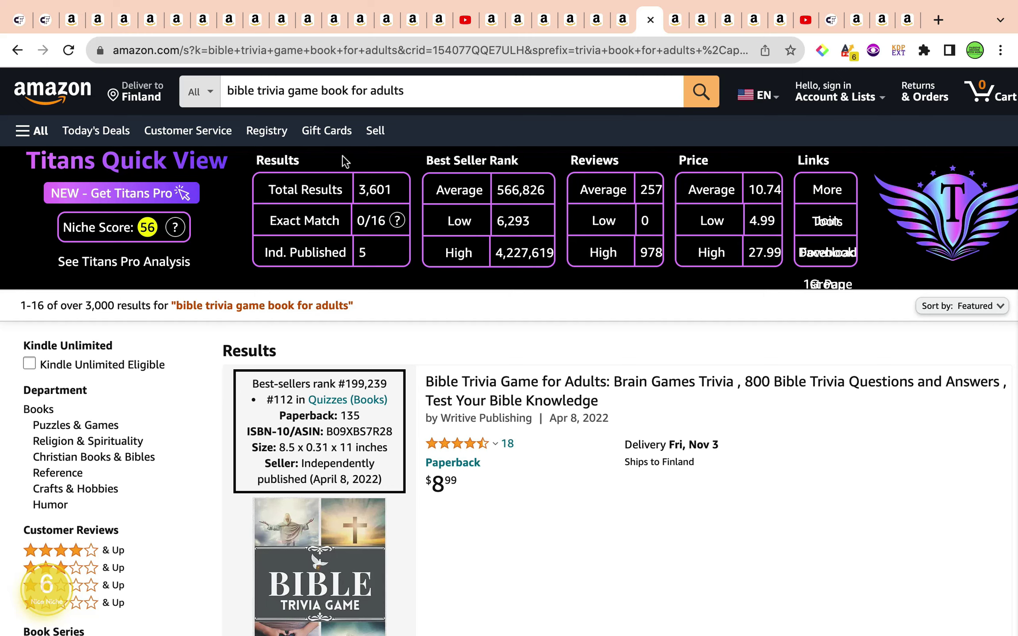
left_click(175, 227)
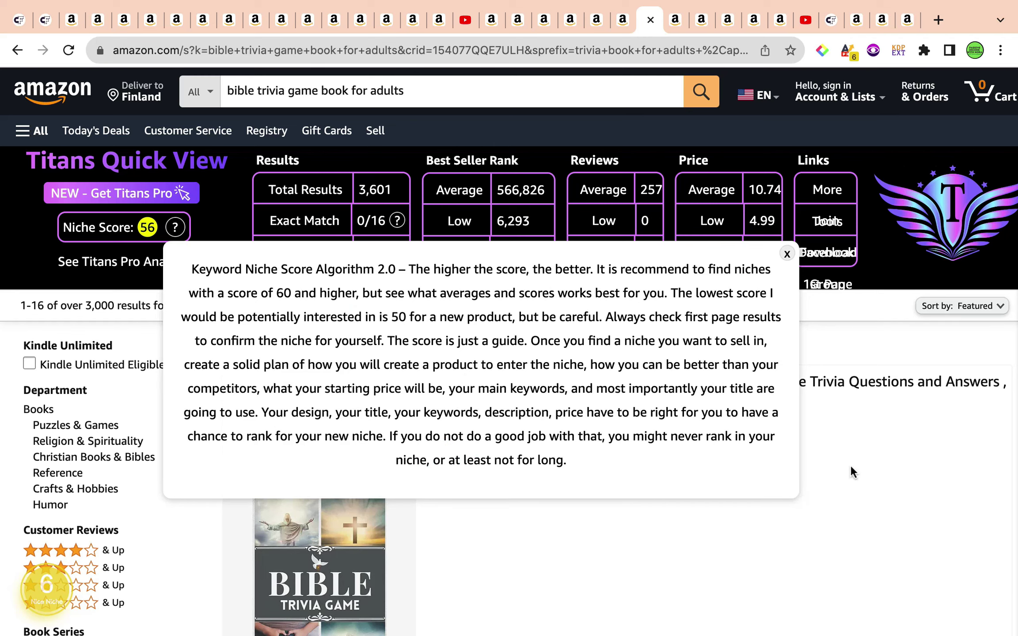
left_click(787, 254)
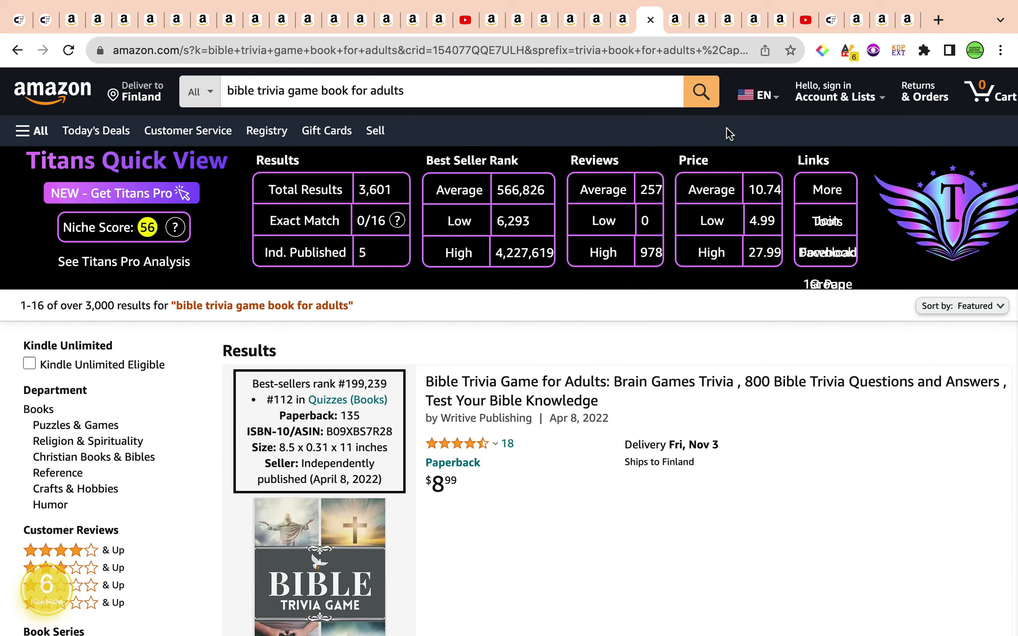
Step: Compare the niche summaries of the seniors with dementia and seniors questions and answers keywords, and return to the bible trivia results
mouse_move(649, 3)
left_click(675, 20)
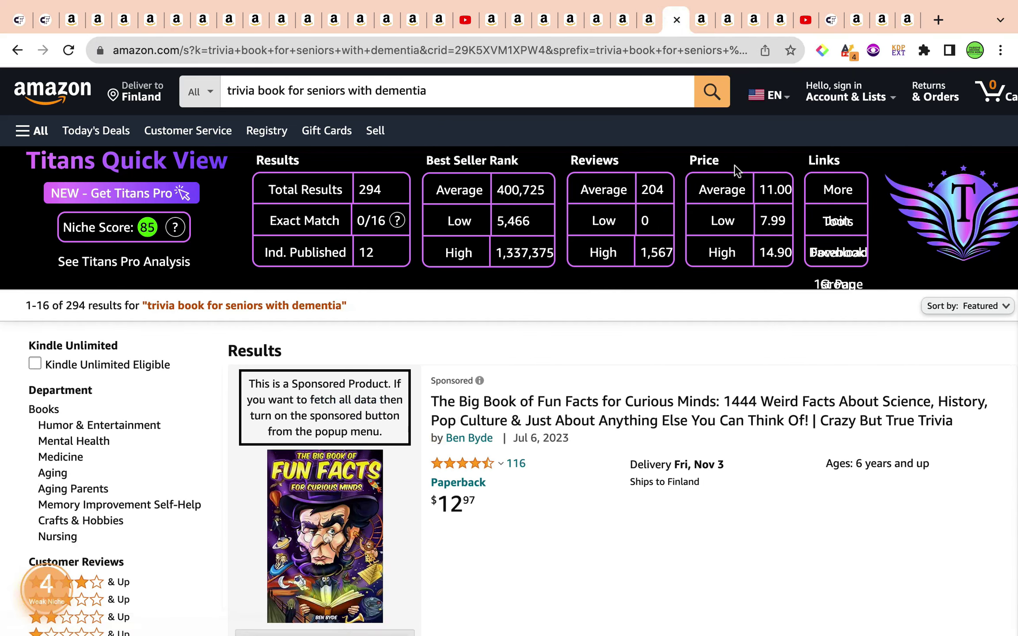
left_click(701, 22)
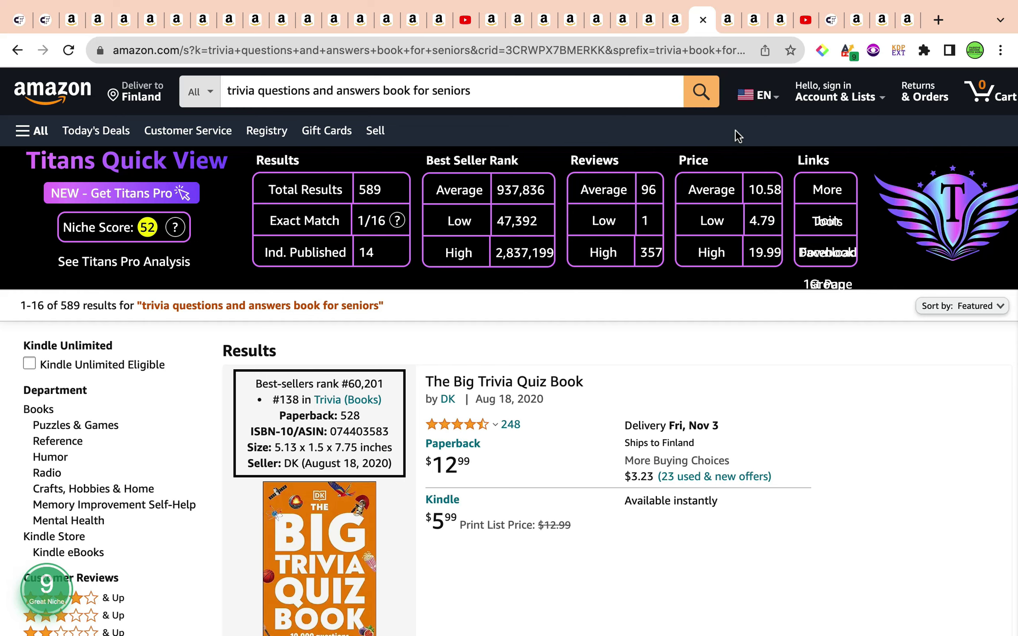
left_click(650, 20)
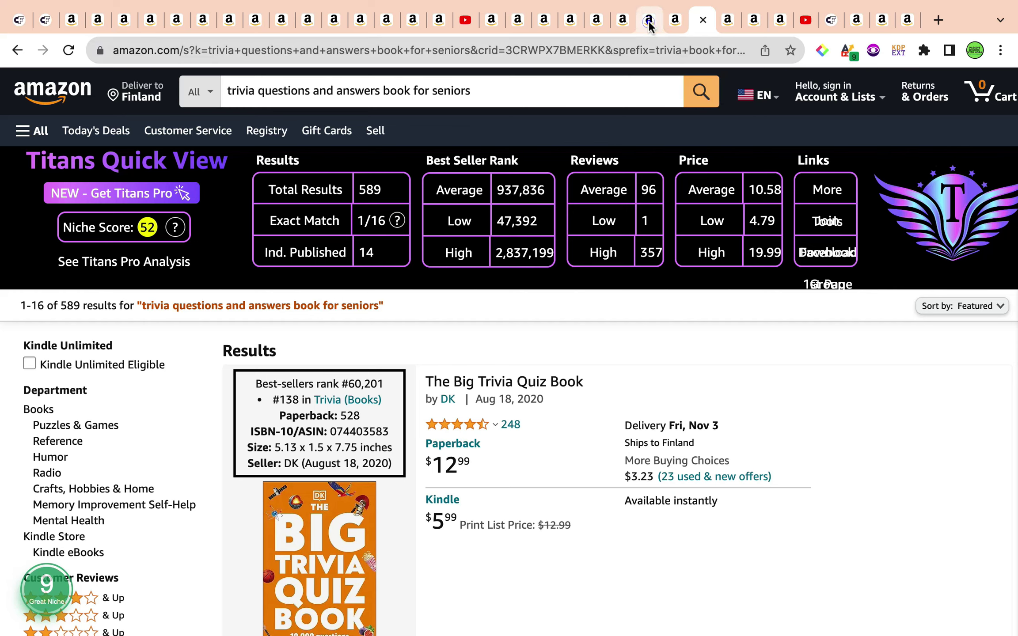
mouse_move(742, 5)
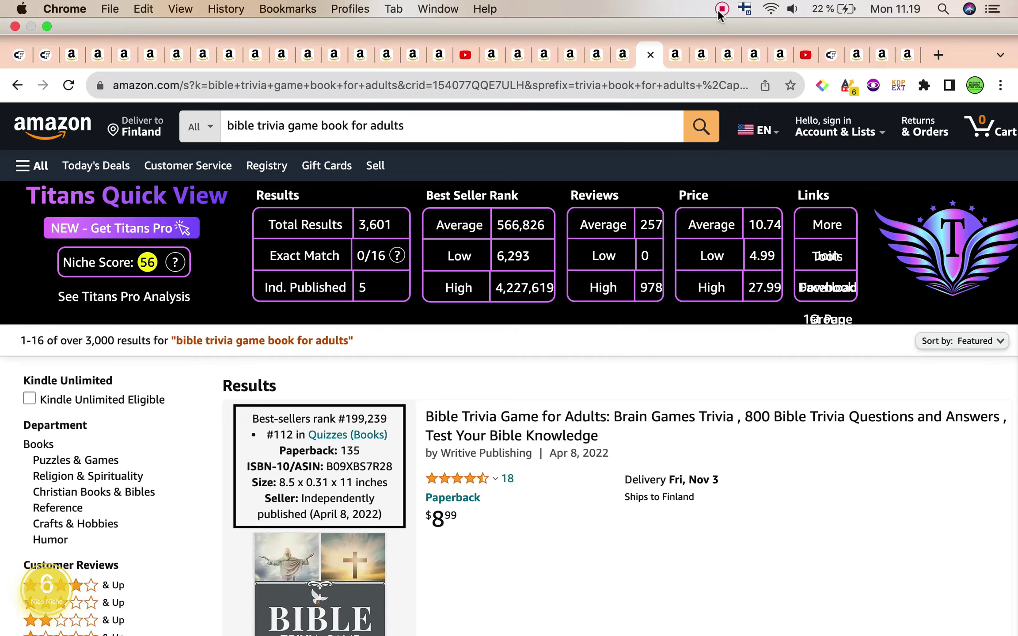